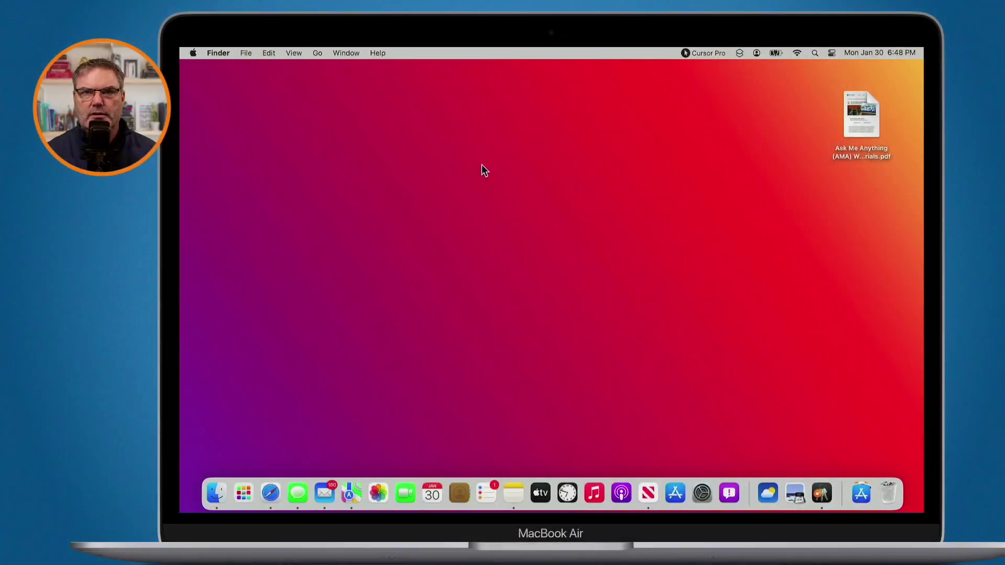
Step: Check the desktop webinar PDF's file size in its Get Info window
{"action": "left_click", "coordinate": [861, 114]}
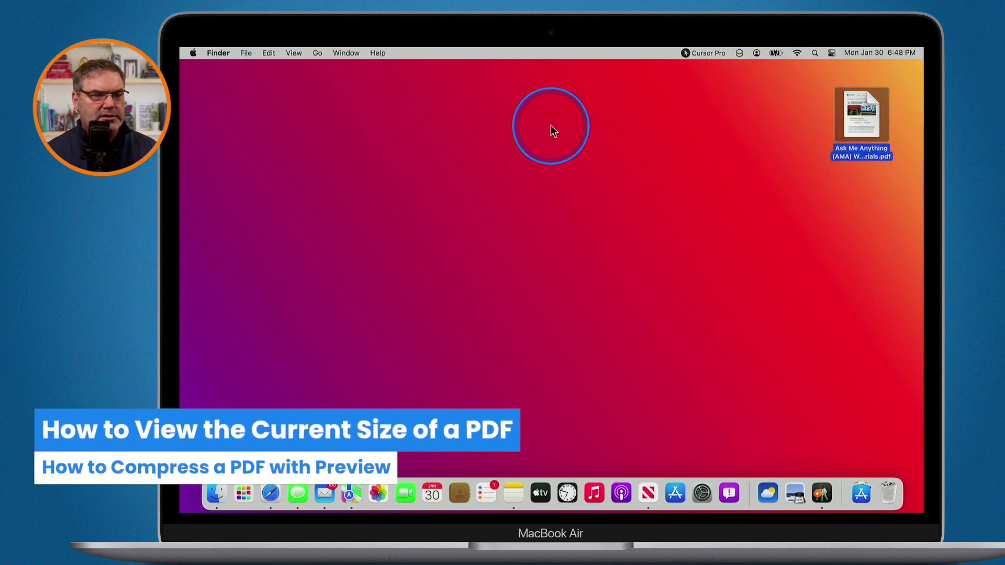
{"action": "left_click", "coordinate": [246, 53]}
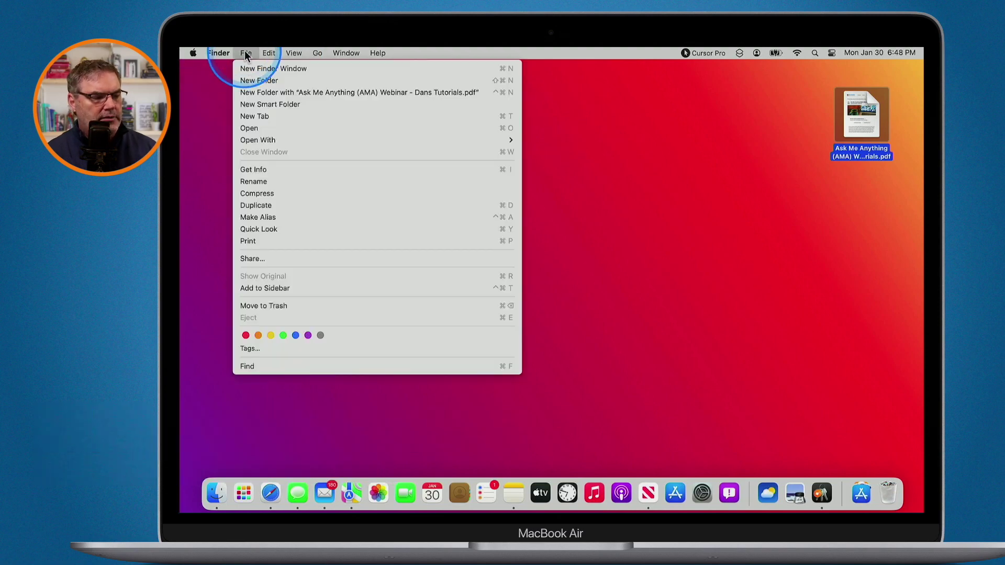
{"action": "left_click", "coordinate": [252, 171]}
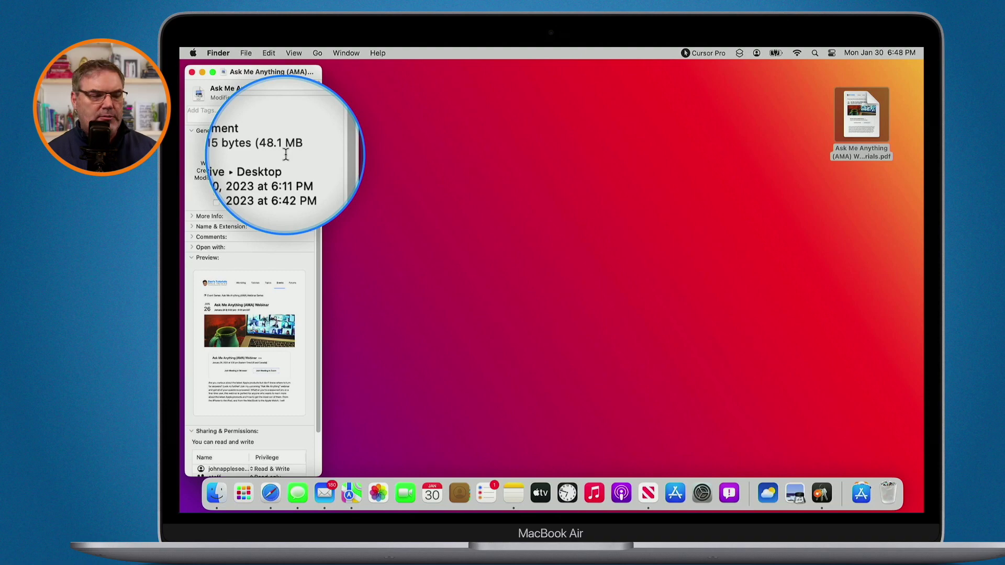
{"action": "left_click", "coordinate": [192, 72]}
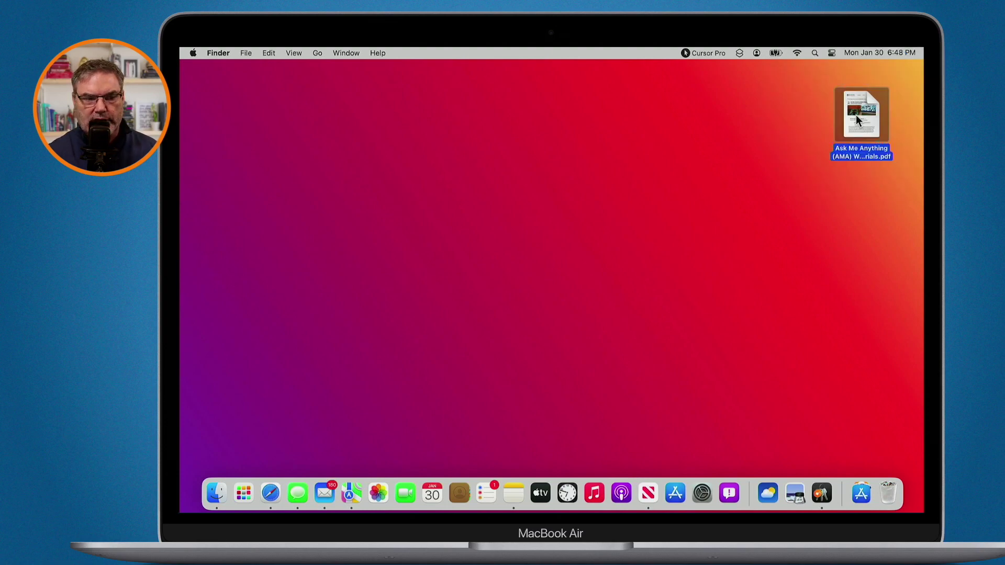
Step: Look at the PDF's Open With choices, then open the webinar PDF in Preview
{"action": "right_click", "coordinate": [856, 115]}
{"action": "mouse_move", "coordinate": [636, 134]}
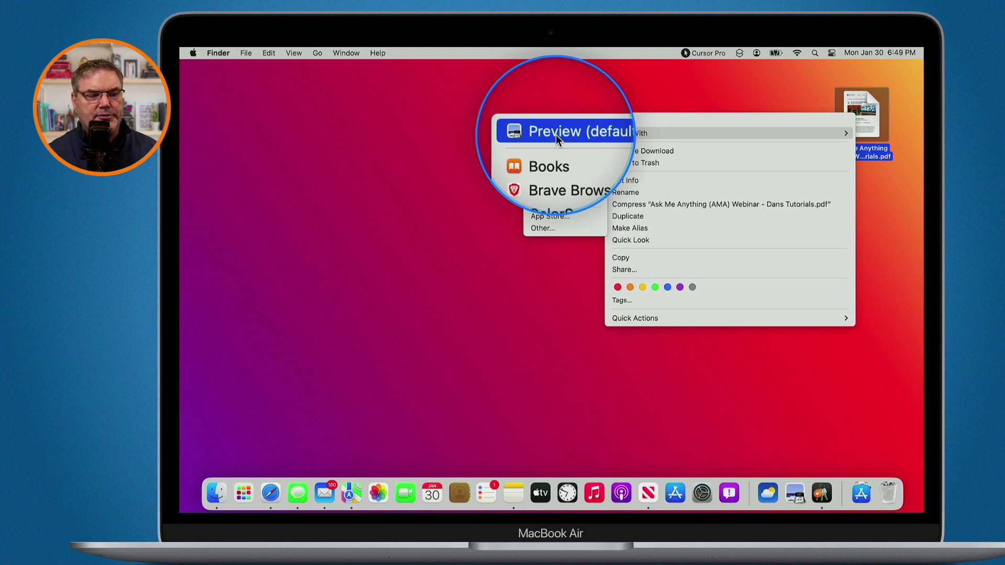
{"action": "left_click", "coordinate": [553, 105]}
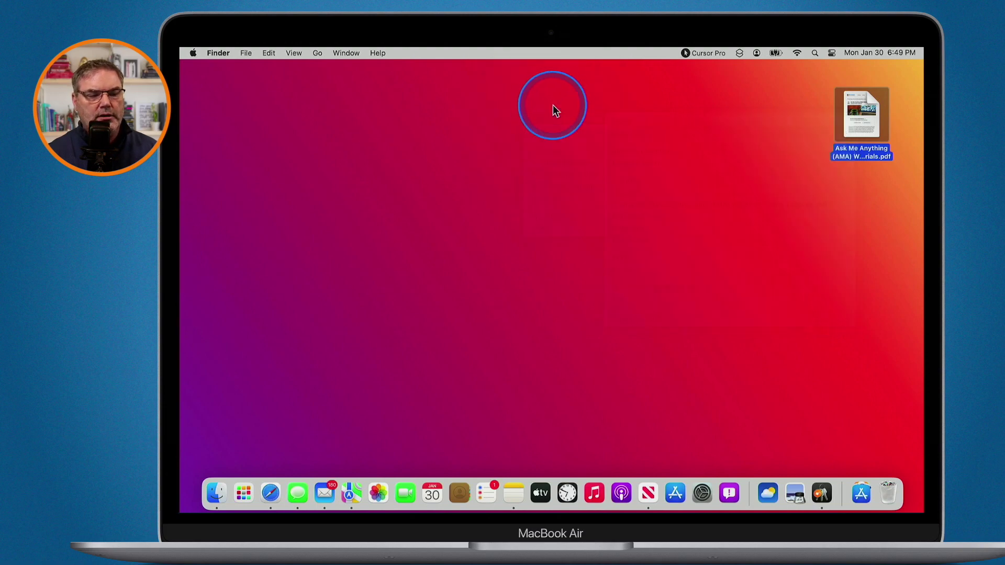
{"action": "double_click", "coordinate": [864, 116]}
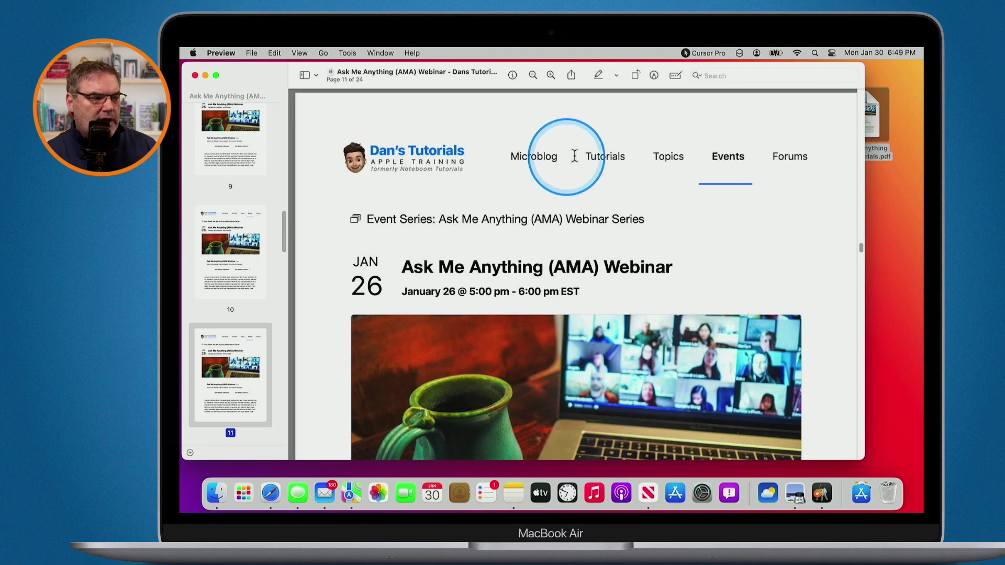
Step: Export a non-linearized copy named 'Ask Me Anything (AMA) Webinar - Dans Tutorials2' to the desktop
{"action": "left_click", "coordinate": [252, 53]}
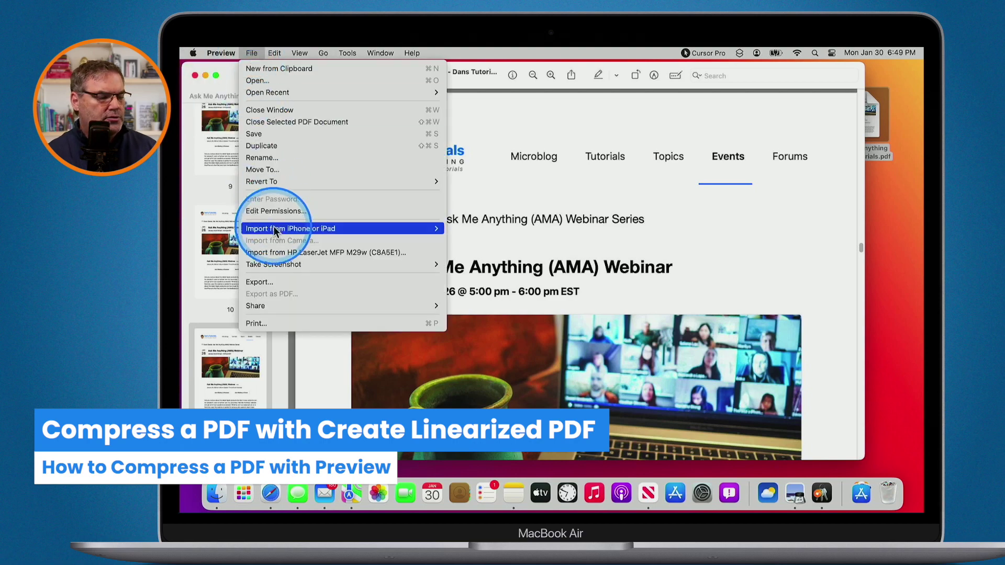
{"action": "left_click", "coordinate": [260, 281]}
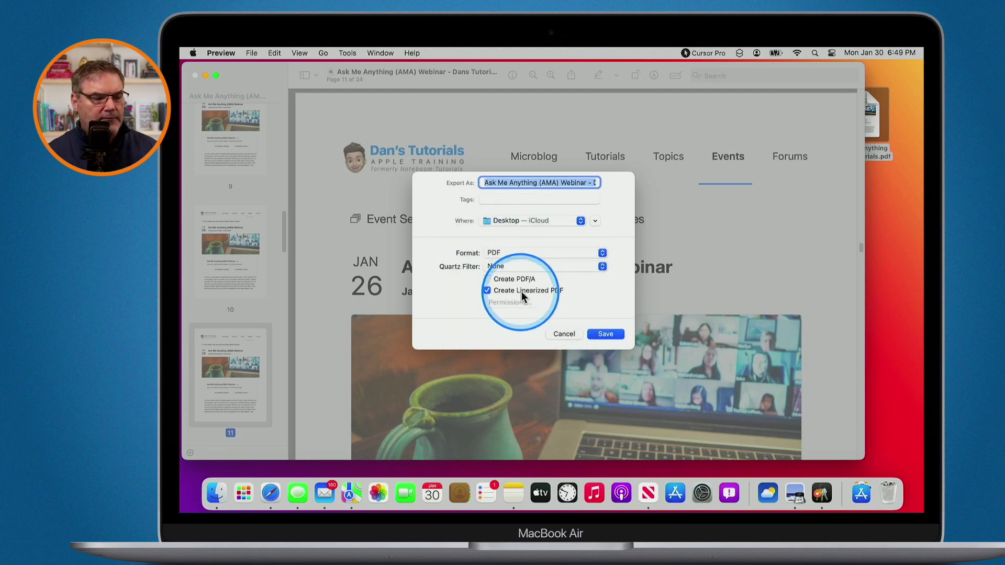
{"action": "left_click", "coordinate": [521, 291]}
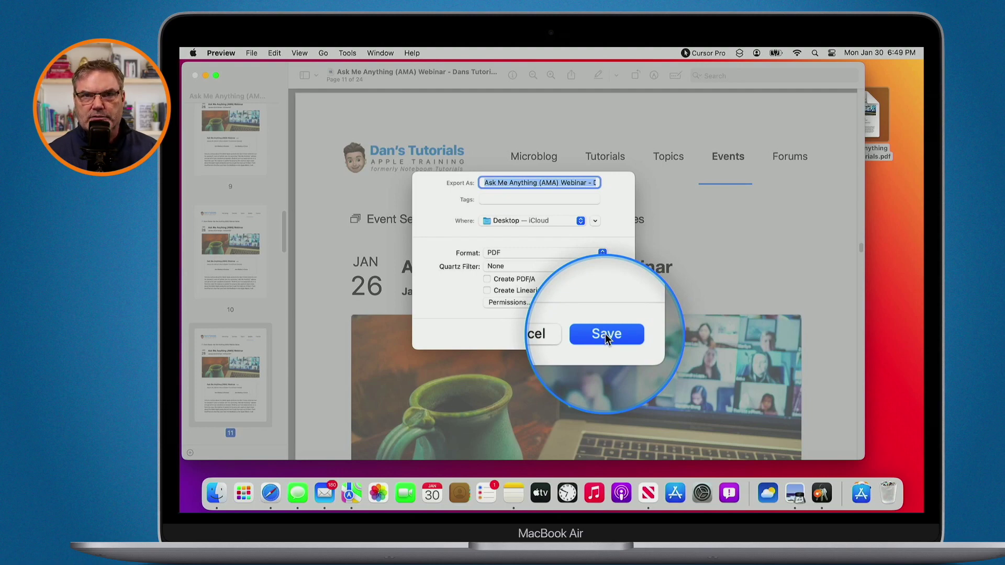
{"action": "left_click", "coordinate": [575, 182]}
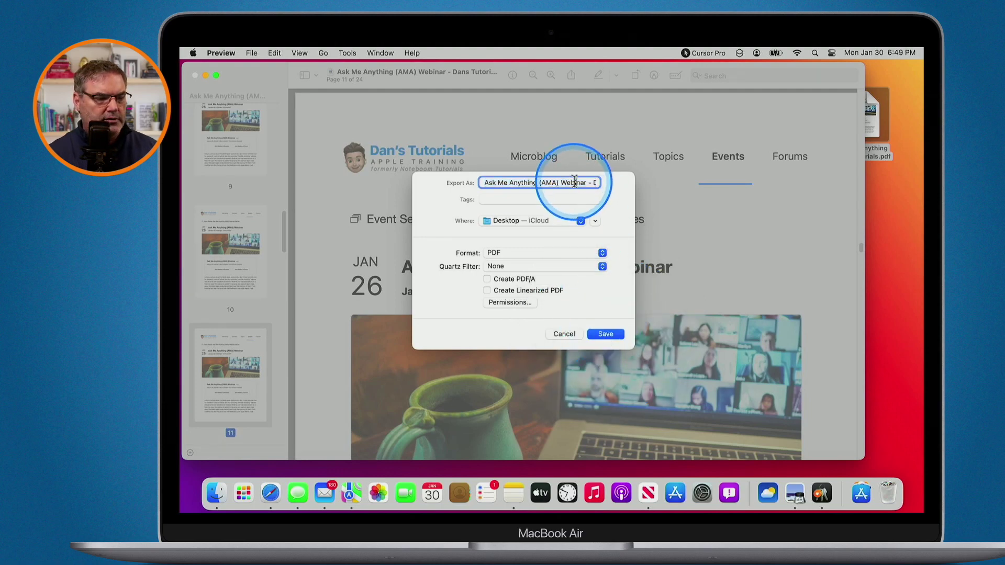
{"action": "key", "text": "super+Right"}
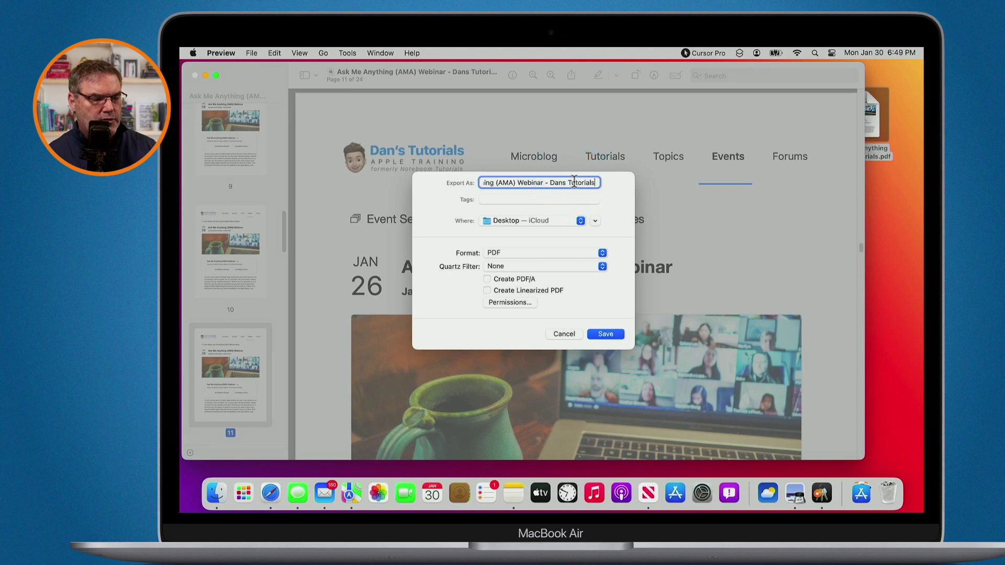
{"action": "type", "text": "2"}
{"action": "key", "text": "Return"}
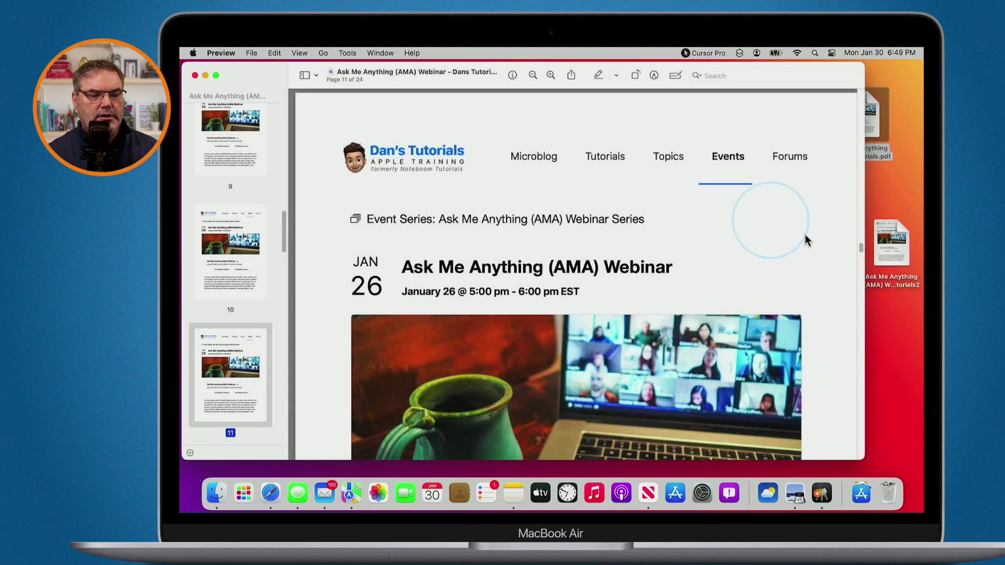
{"action": "left_click", "coordinate": [883, 243]}
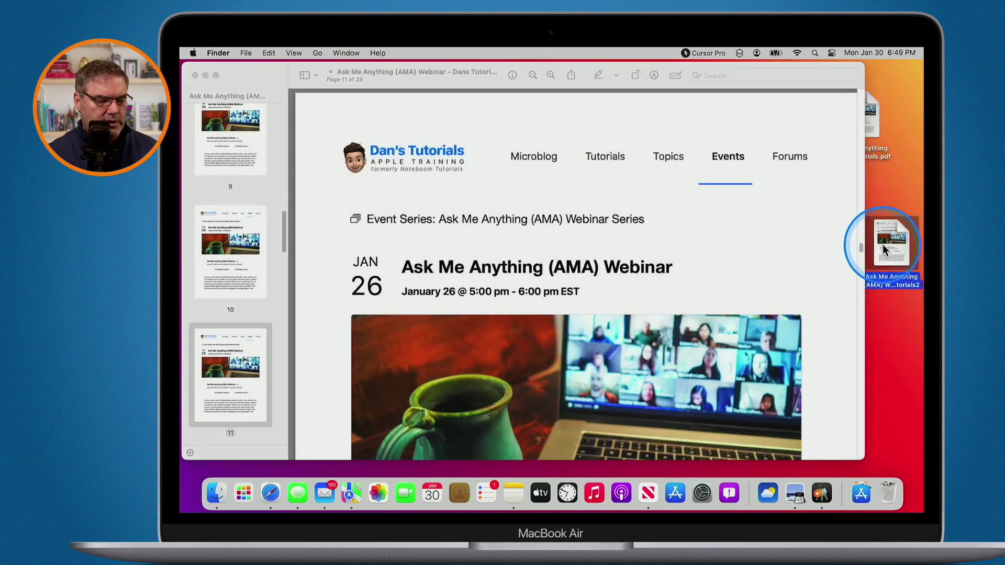
{"action": "key", "text": "super+i"}
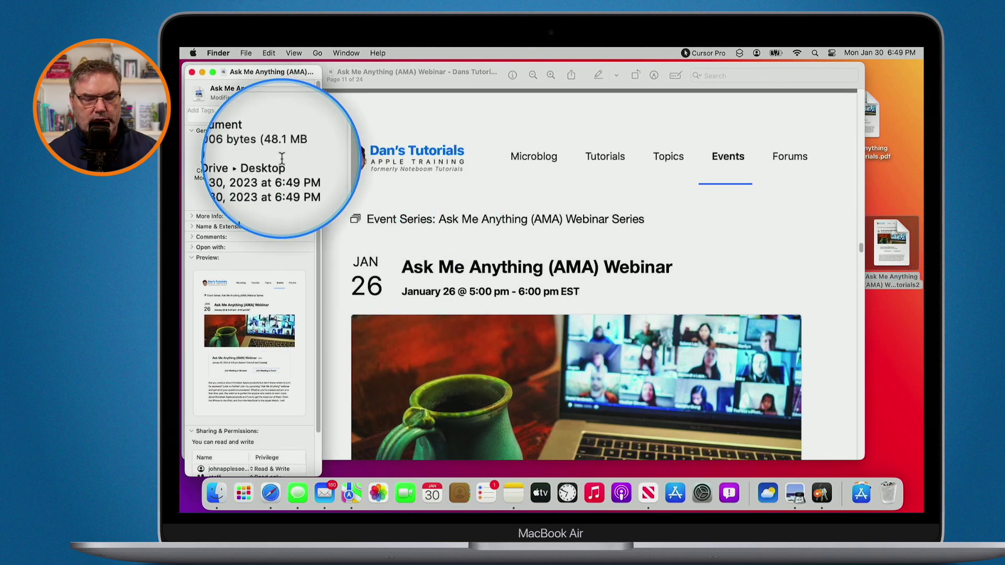
{"action": "key", "text": "super+w"}
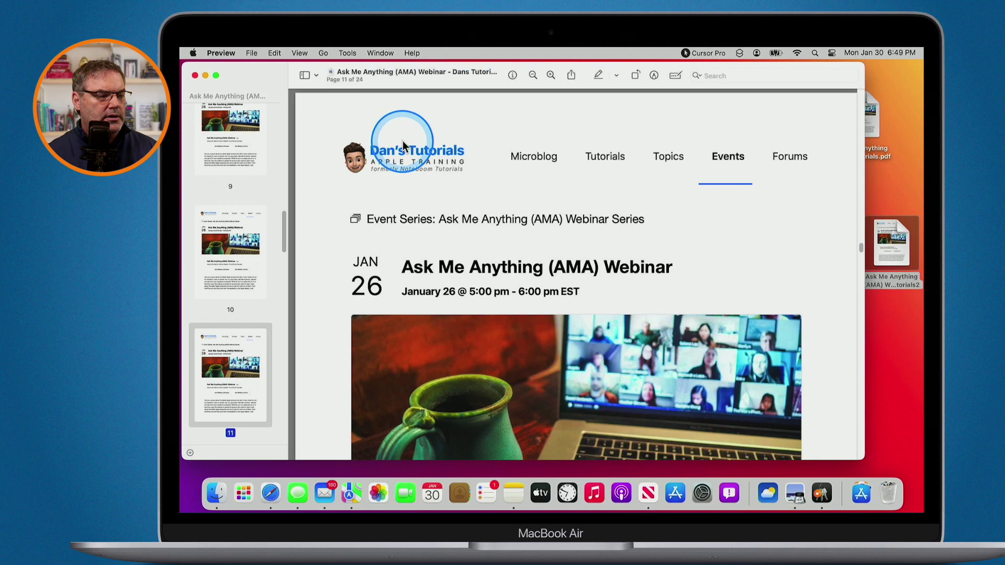
Step: Export a copy named 'Ask Me Anything (AMA) Webinar - Dans Tutorials3' with Create Linearized PDF on
{"action": "left_click", "coordinate": [251, 53]}
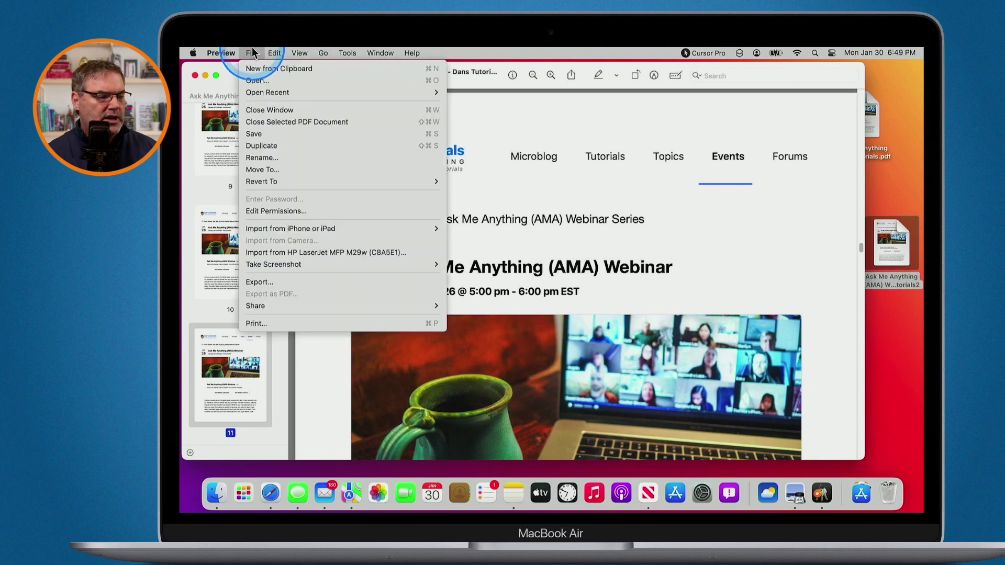
{"action": "left_click", "coordinate": [256, 284]}
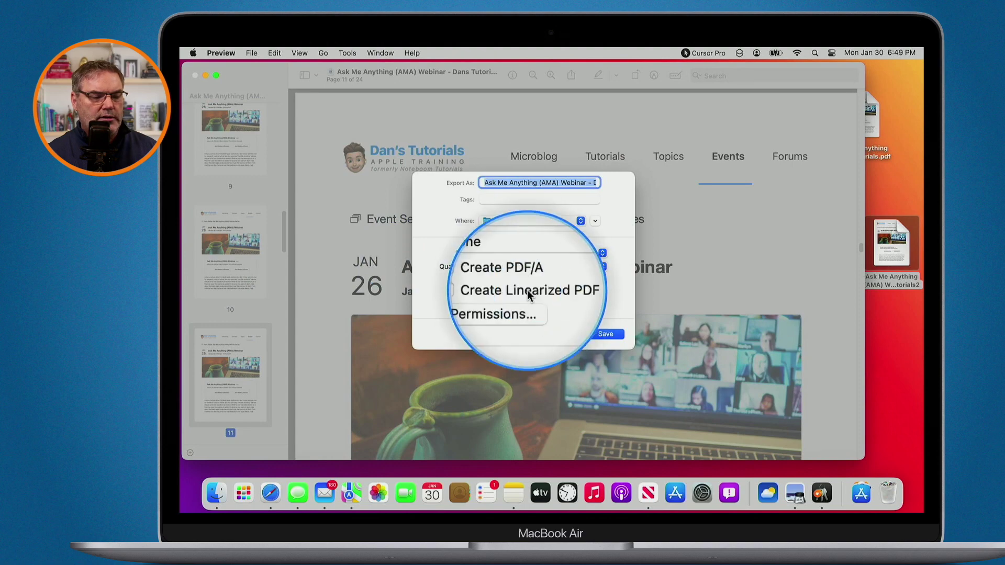
{"action": "left_click", "coordinate": [526, 290]}
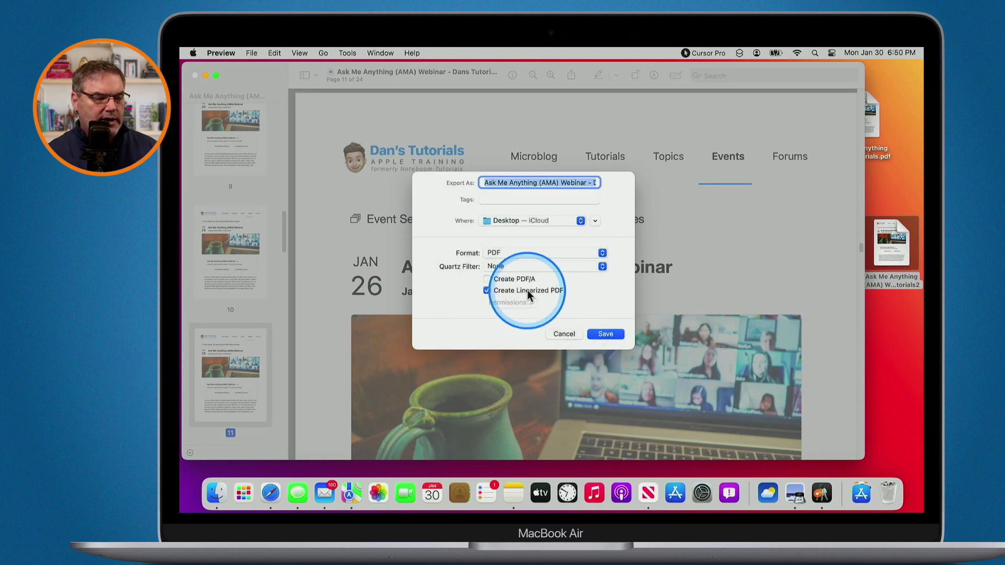
{"action": "left_click", "coordinate": [560, 183]}
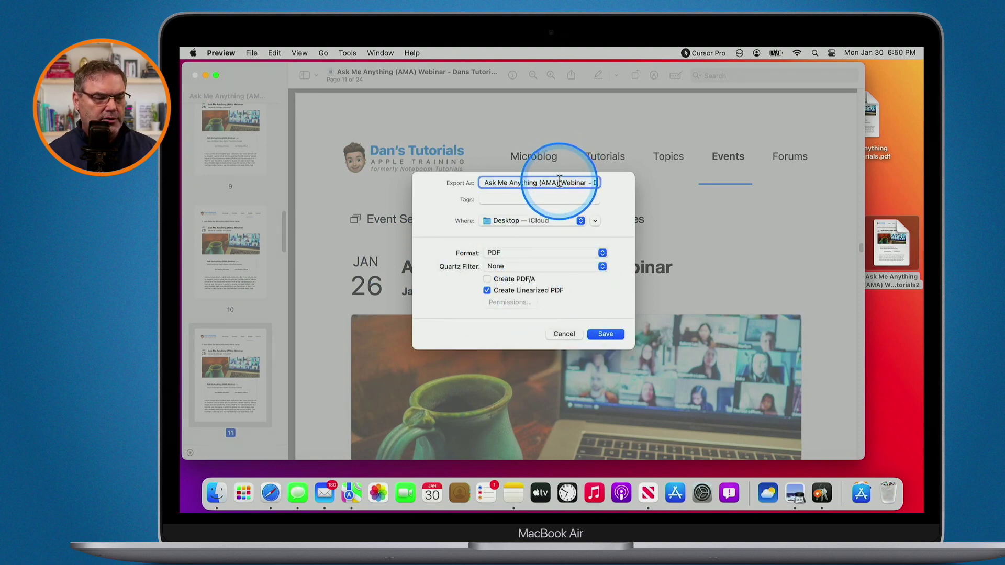
{"action": "key", "text": "super+Right"}
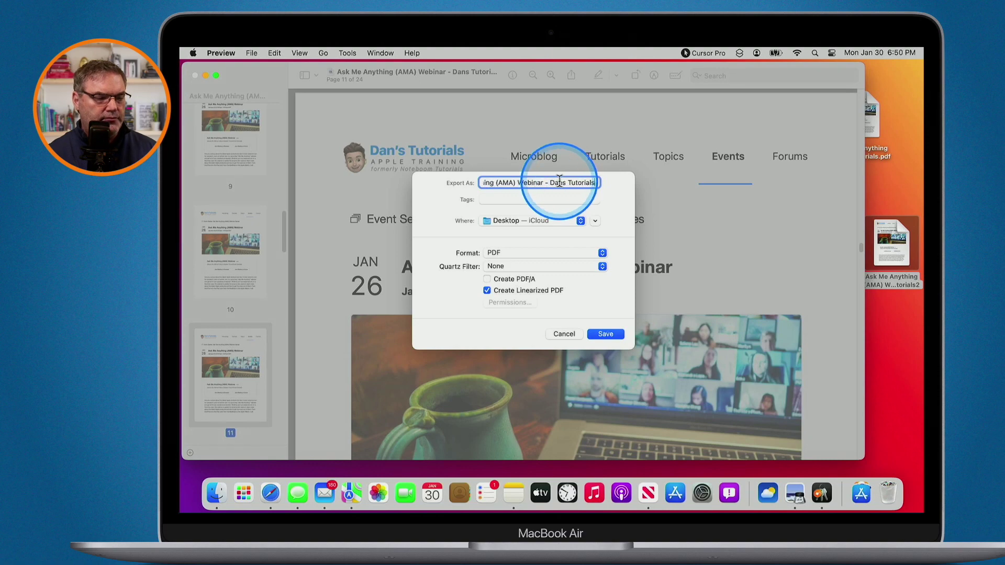
{"action": "type", "text": "3"}
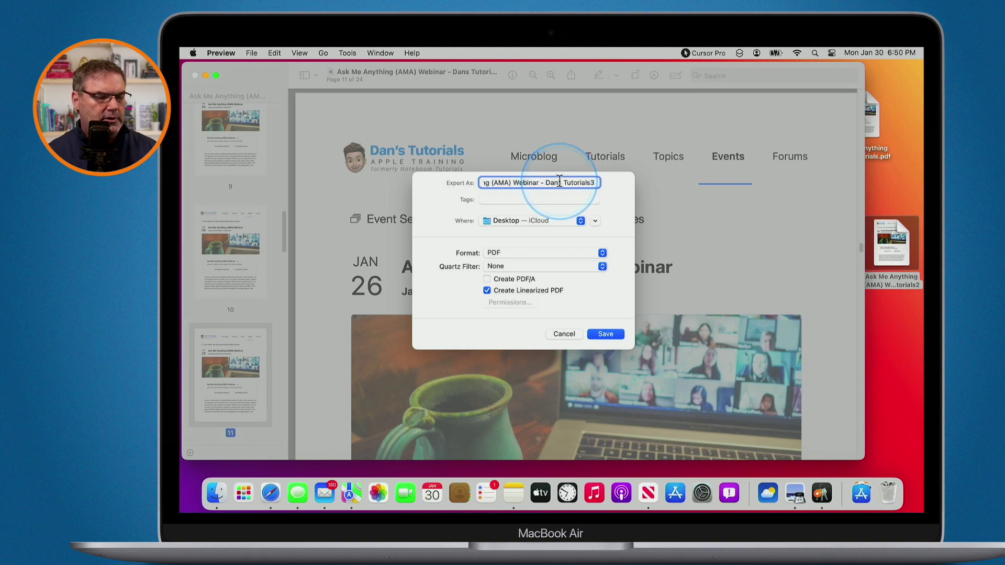
{"action": "left_click", "coordinate": [602, 335]}
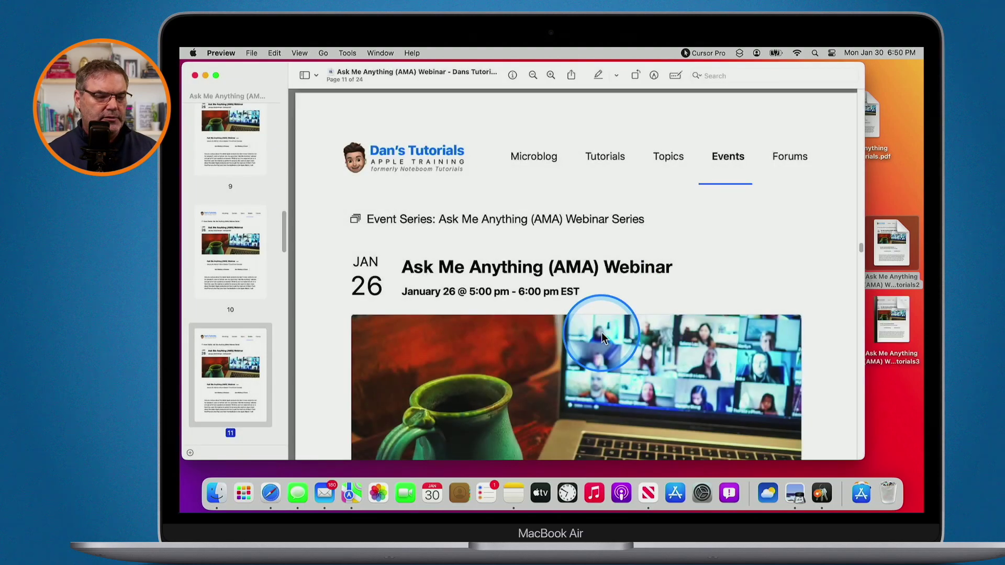
{"action": "left_click", "coordinate": [888, 311]}
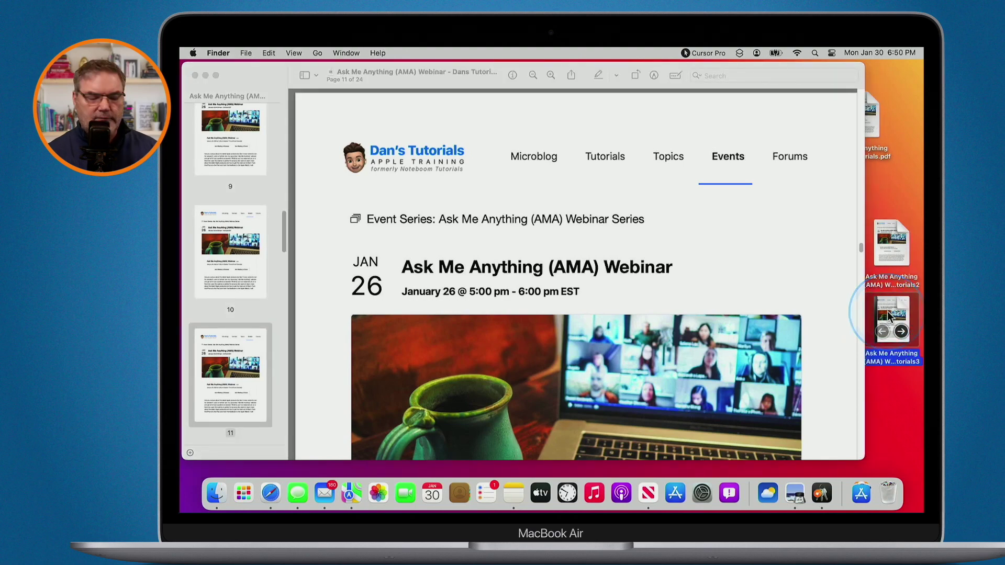
{"action": "key", "text": "super+i"}
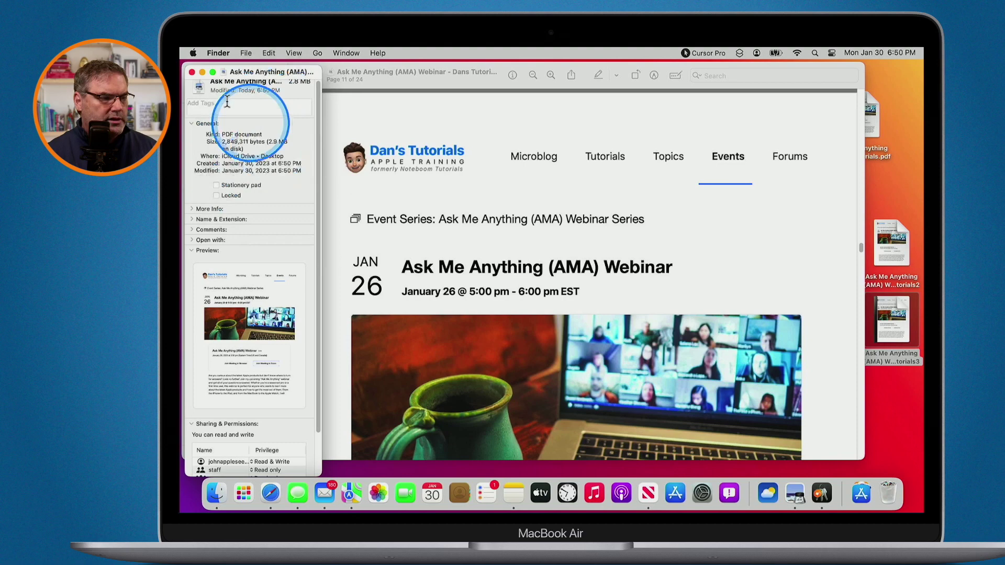
{"action": "left_click", "coordinate": [192, 72]}
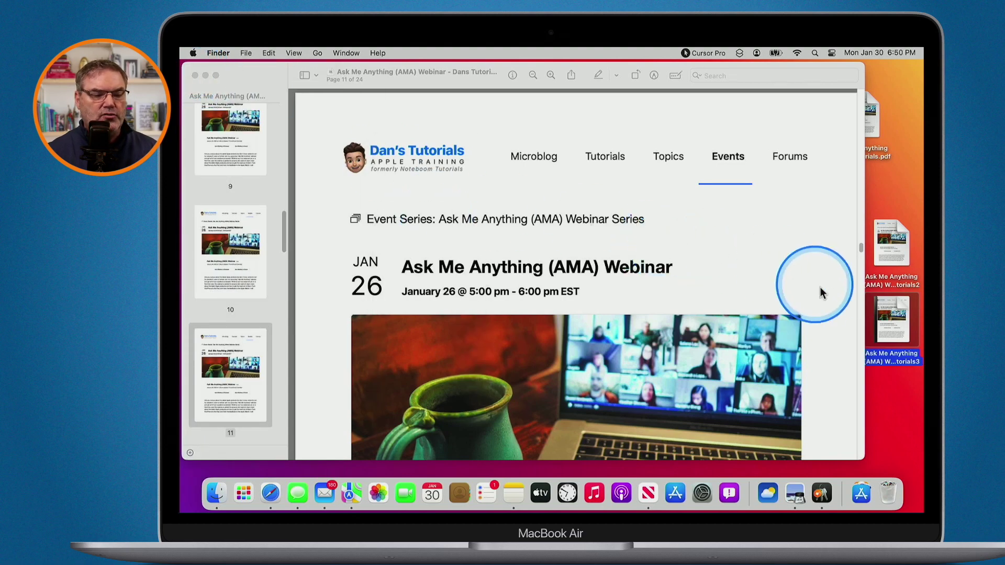
Step: Open the linearized Tutorials3 copy and scroll through its pages to confirm they display intact
{"action": "double_click", "coordinate": [892, 322]}
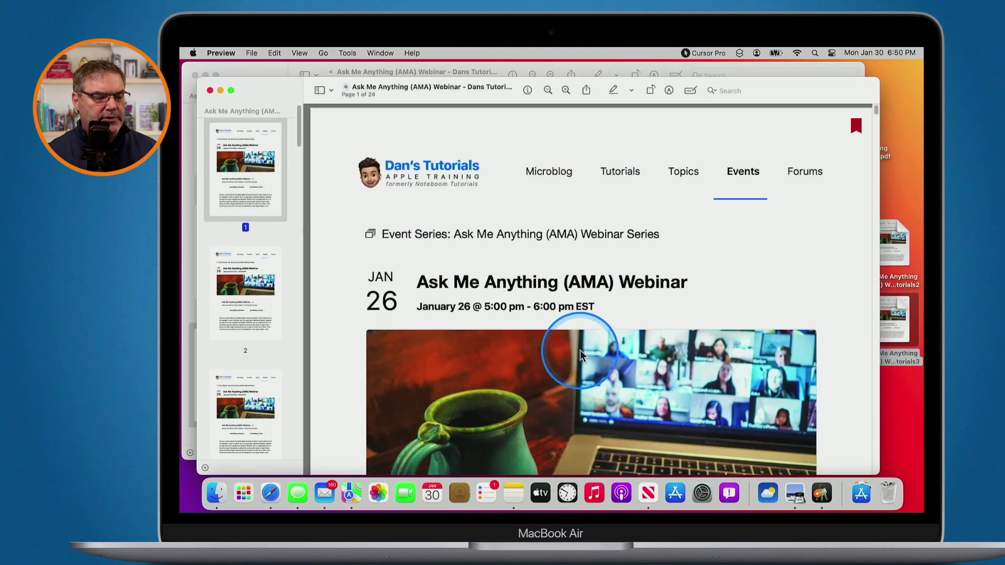
{"action": "scroll", "coordinate": [579, 336], "scroll_direction": "down", "scroll_amount": 5}
{"action": "scroll", "coordinate": [580, 354], "scroll_direction": "down", "scroll_amount": 3}
{"action": "scroll", "coordinate": [580, 353], "scroll_direction": "up", "scroll_amount": 10}
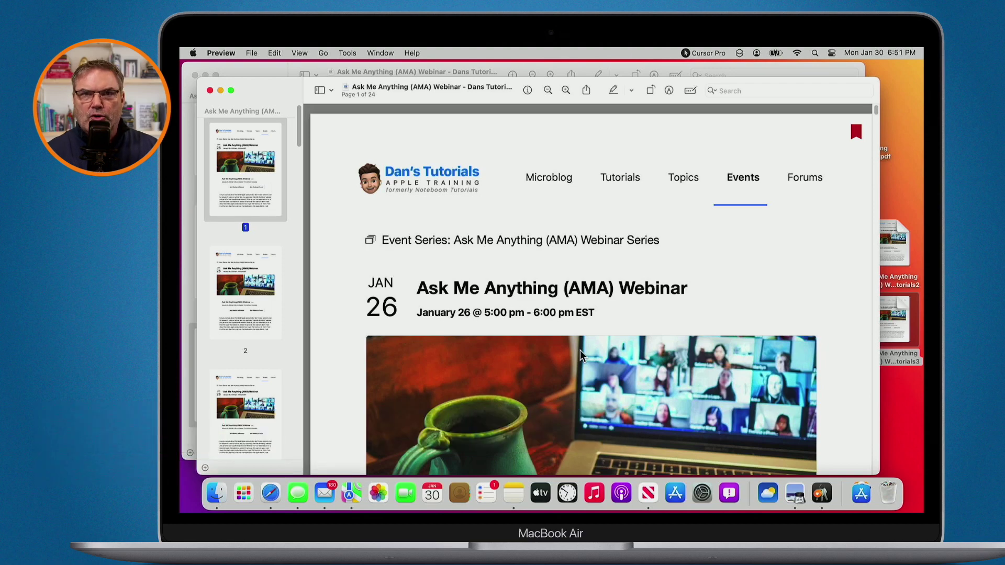
Step: Open the File > Export… sheet for the linearized Tutorials3 copy
{"action": "left_click", "coordinate": [252, 53]}
{"action": "left_click", "coordinate": [264, 282]}
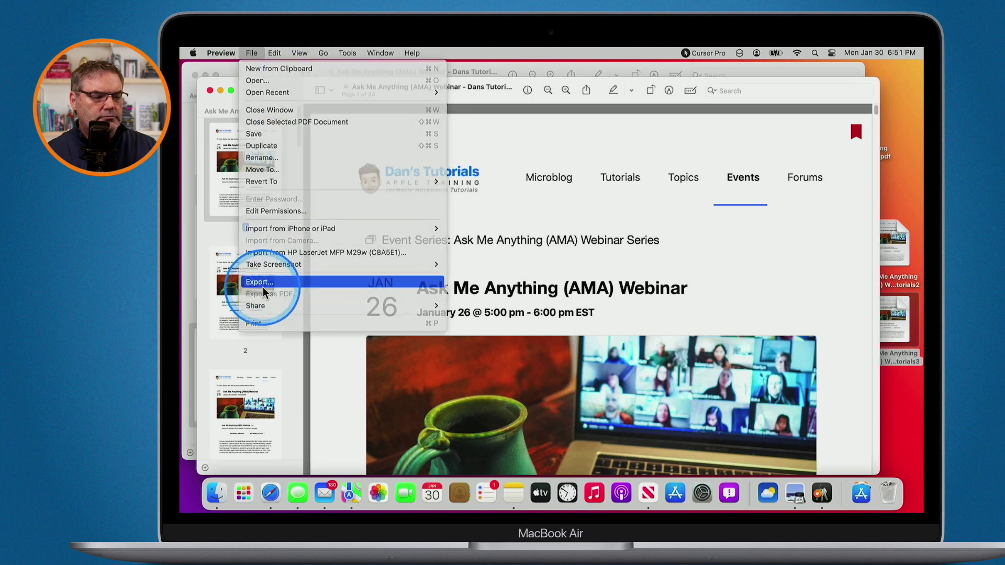